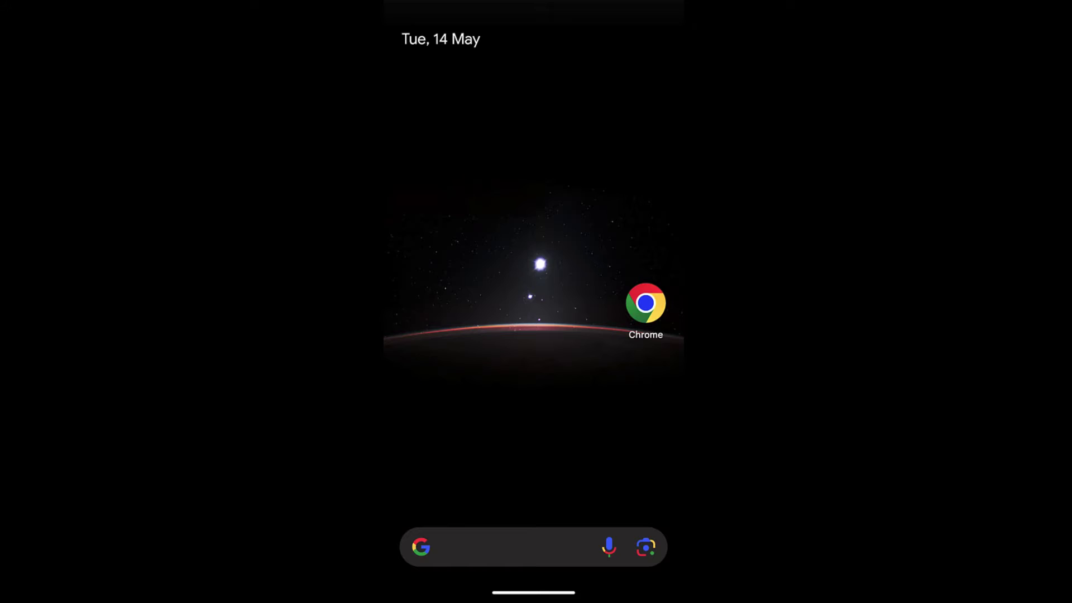
- Launch Chrome from the home screen and open the BrowserHow tile on the new-tab page
click(646, 303)
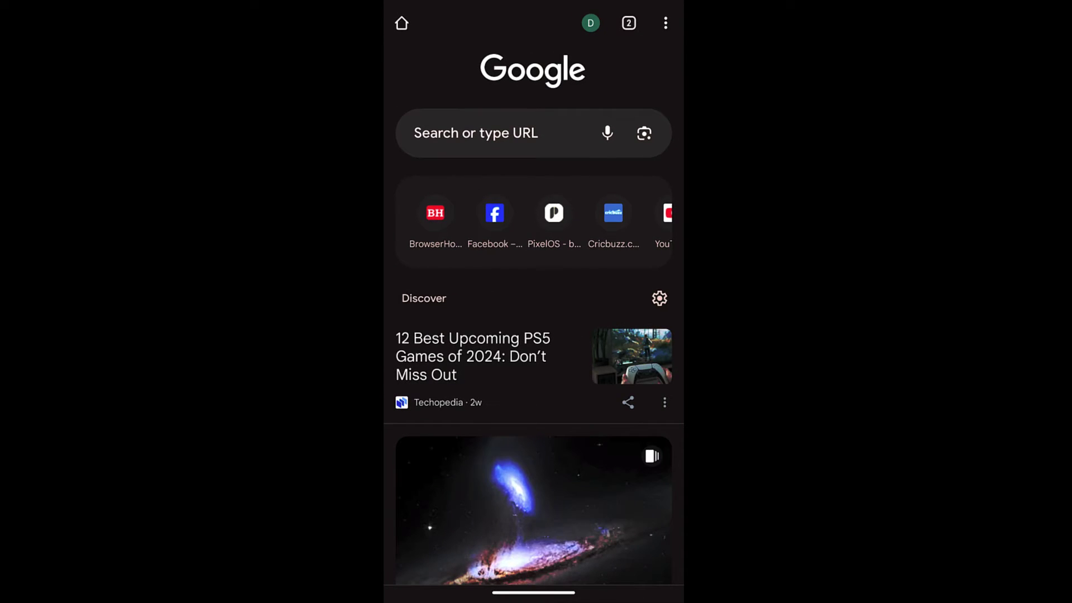
click(435, 213)
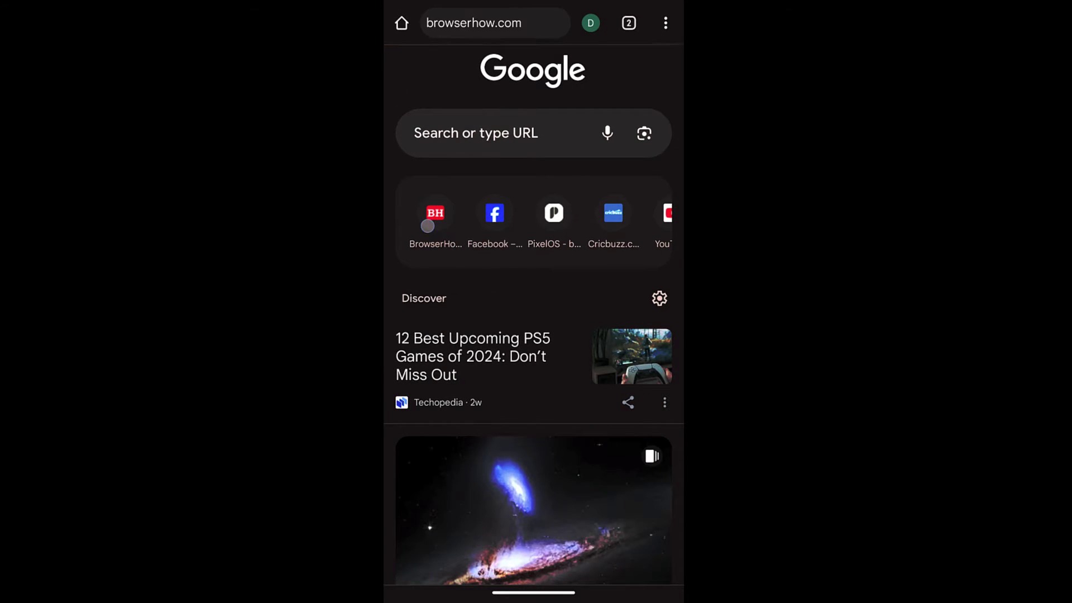
scroll(593, 335, down, 3)
scroll(592, 223, up, 2)
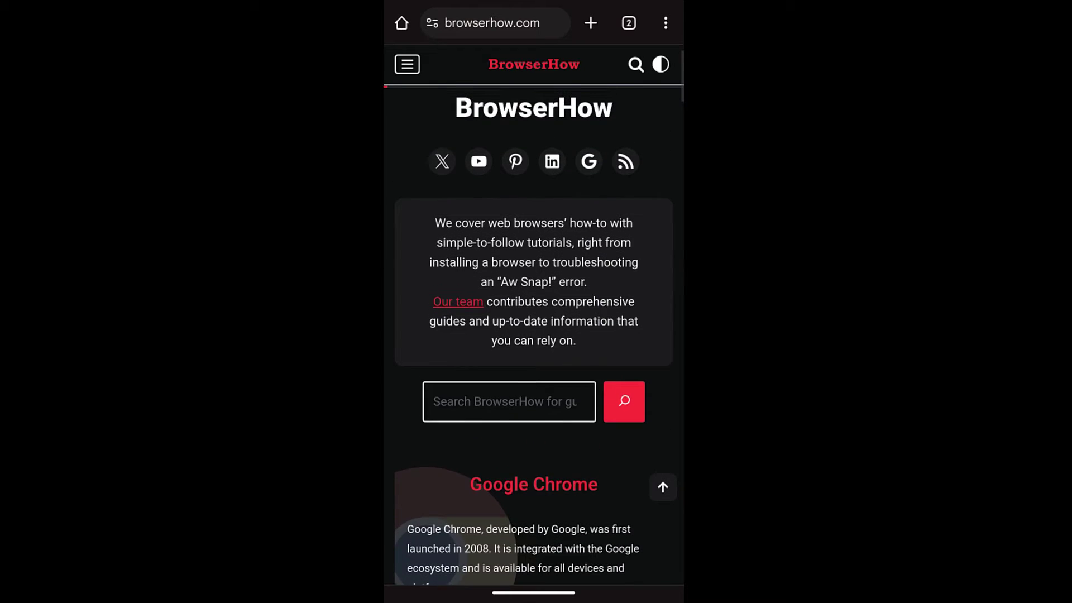
- Open Chrome's three-dot overflow menu over the BrowserHow page
click(665, 22)
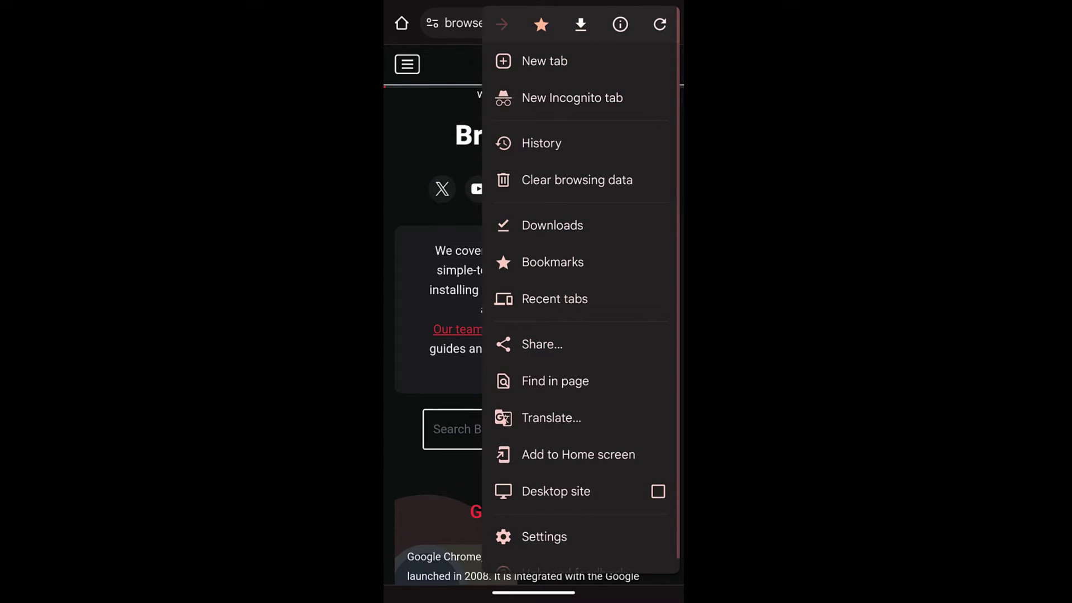
scroll(586, 335, down, 1)
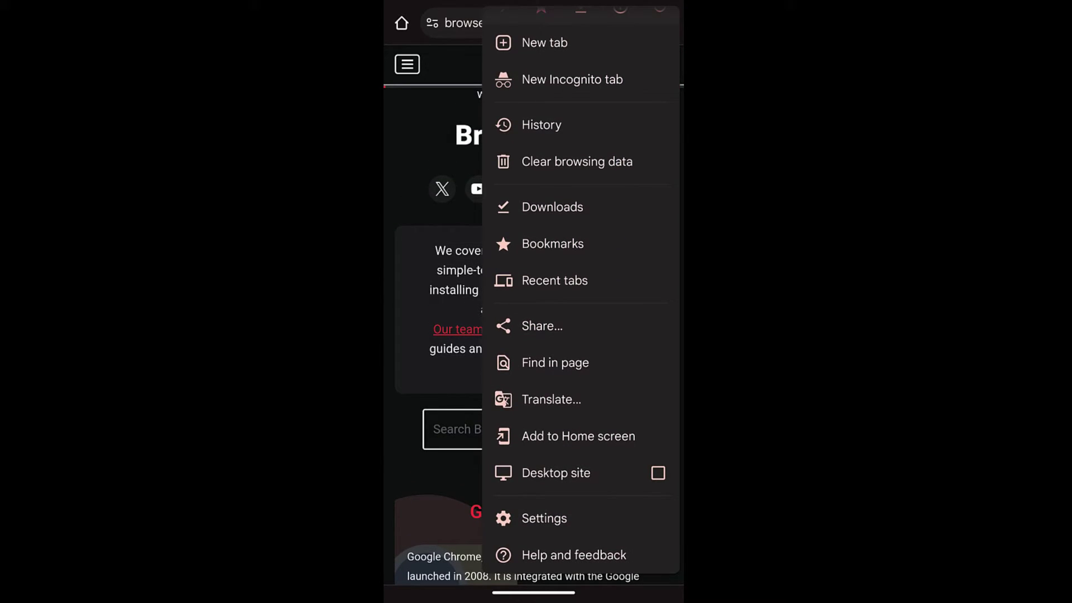
scroll(583, 394, up, 1)
- Create an Add to Home screen shortcut, trimming ' - Web Browser How-To's!' to leave 'BrowserHow'
click(610, 437)
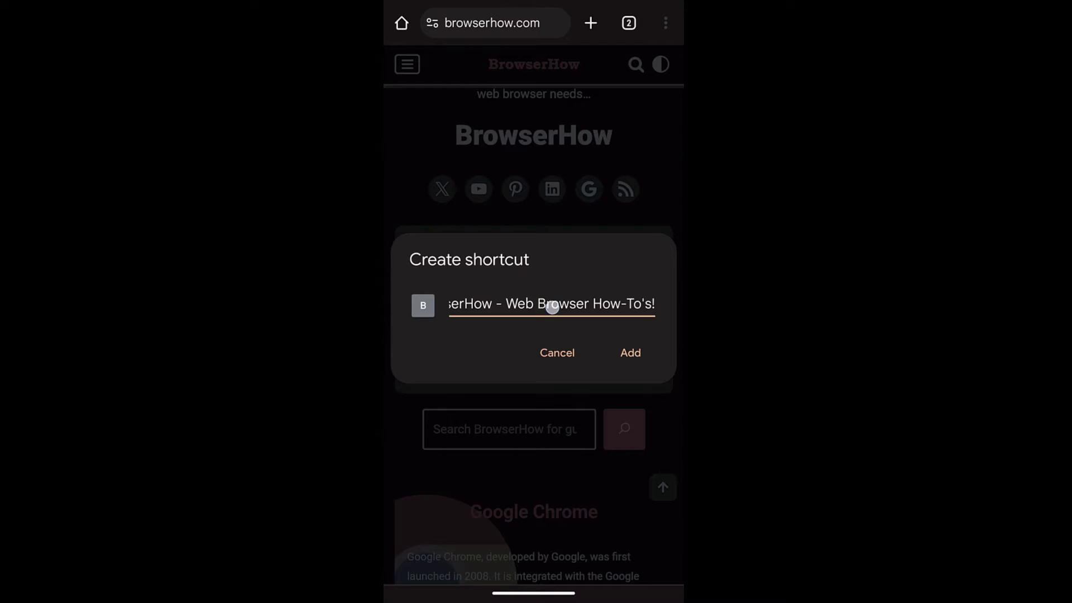
click(552, 304)
click(654, 189)
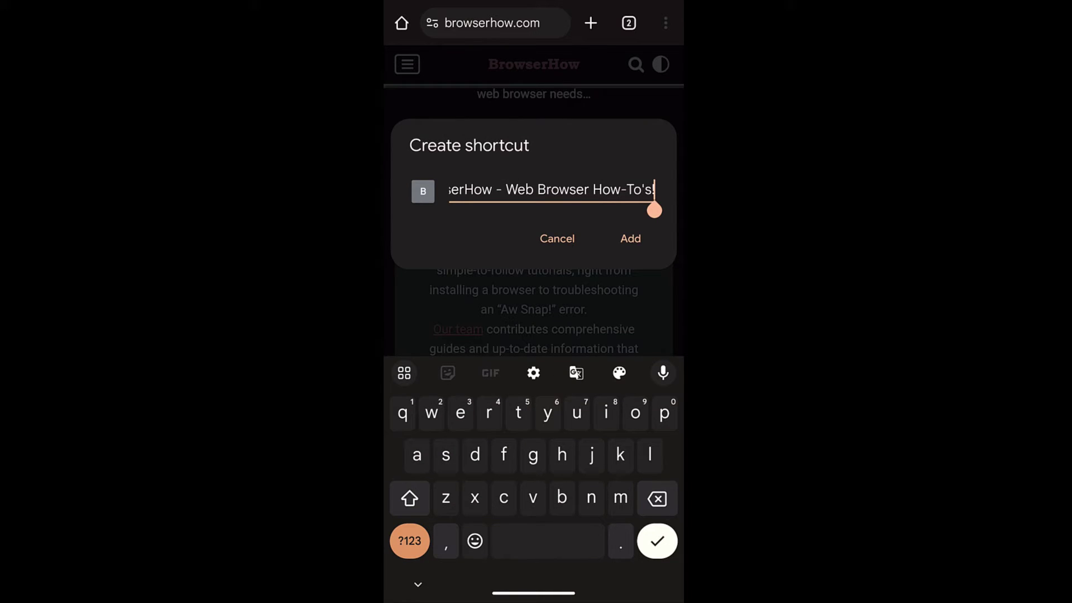
click(657, 499)
drag(657, 498, 657, 499)
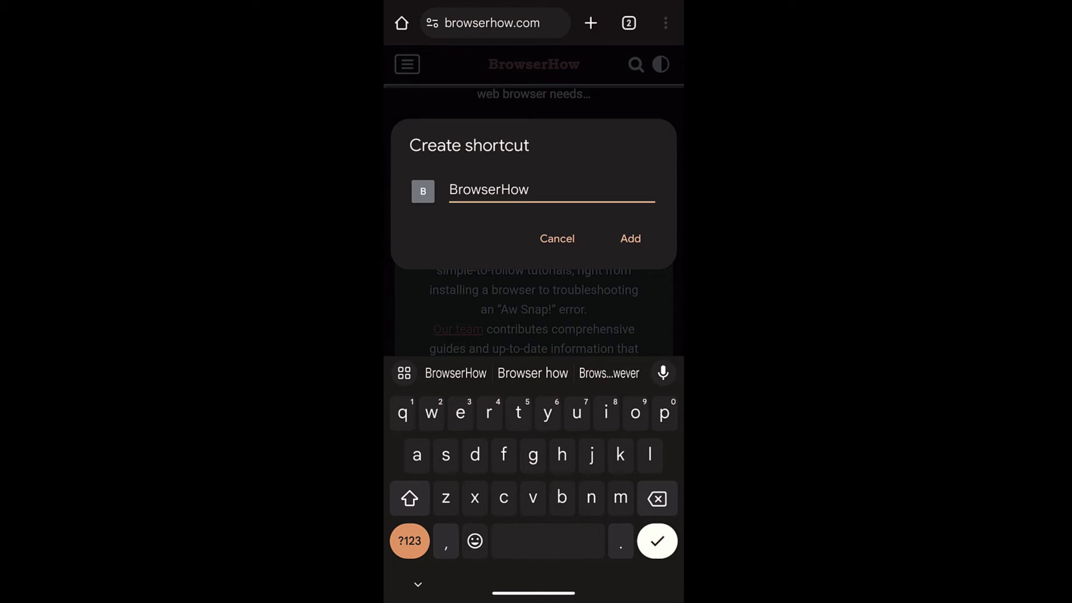
click(630, 238)
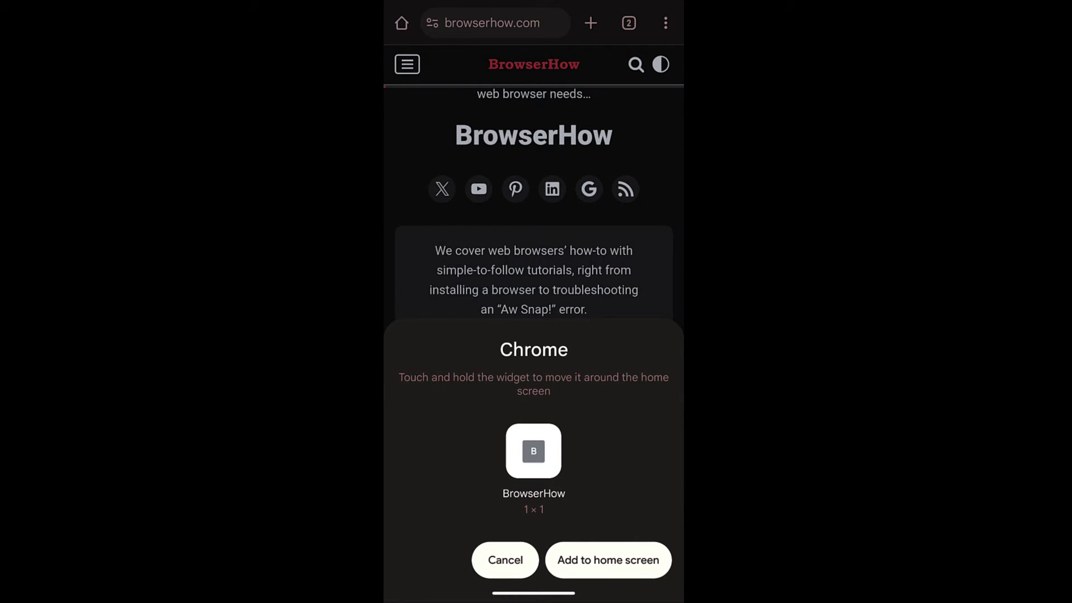
- Place the BrowserHow icon mid-screen beside Chrome, then swipe Chrome away in Recents
click(626, 566)
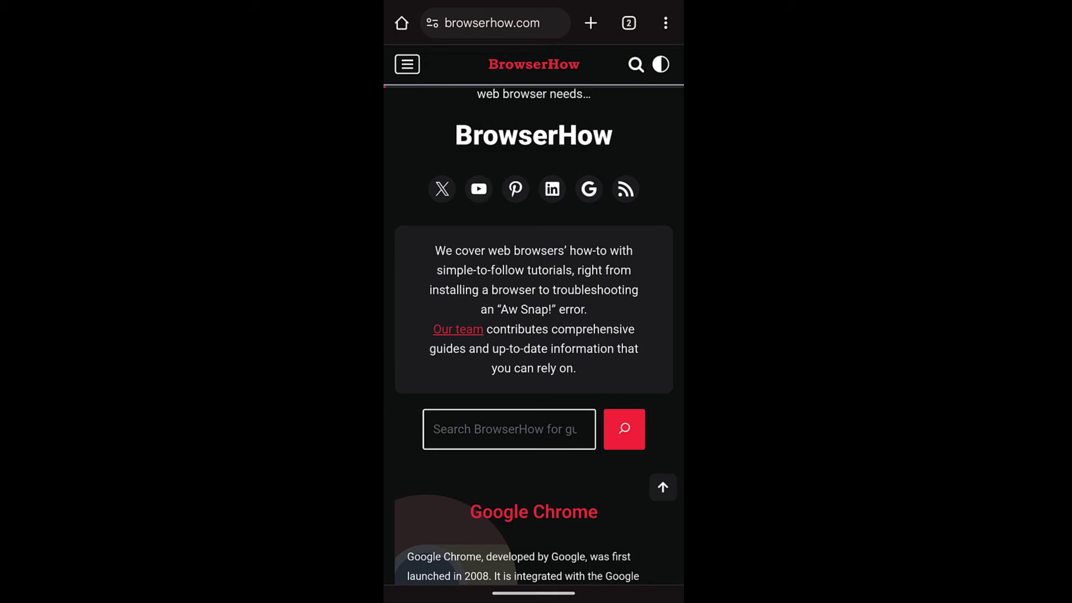
drag(534, 593, 534, 335)
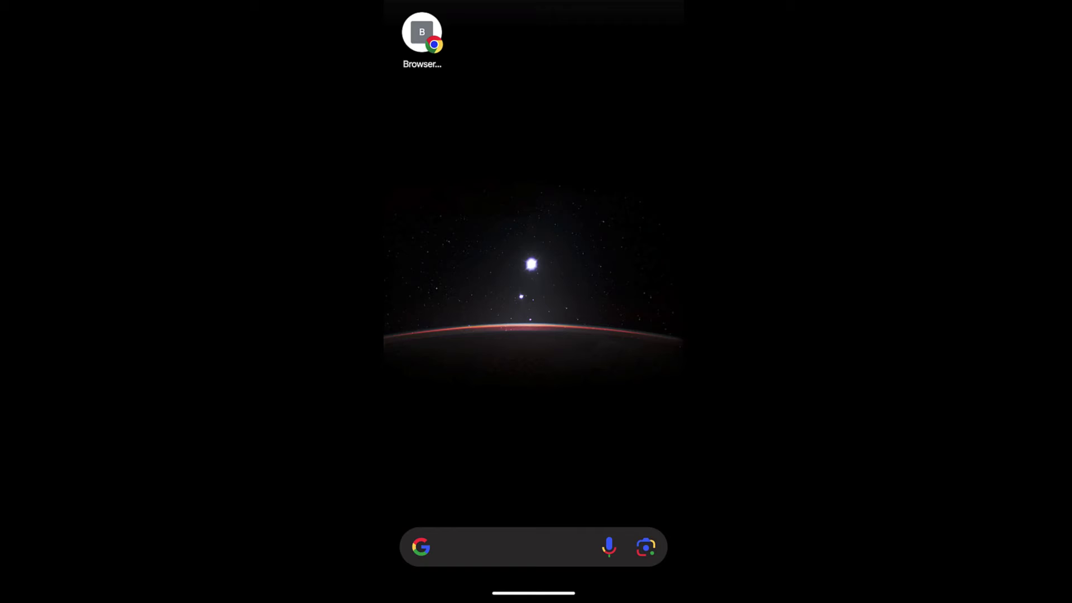
mouse_move(422, 34)
mouse_down()
mouse_move(451, 56)
mouse_move(494, 235)
mouse_up()
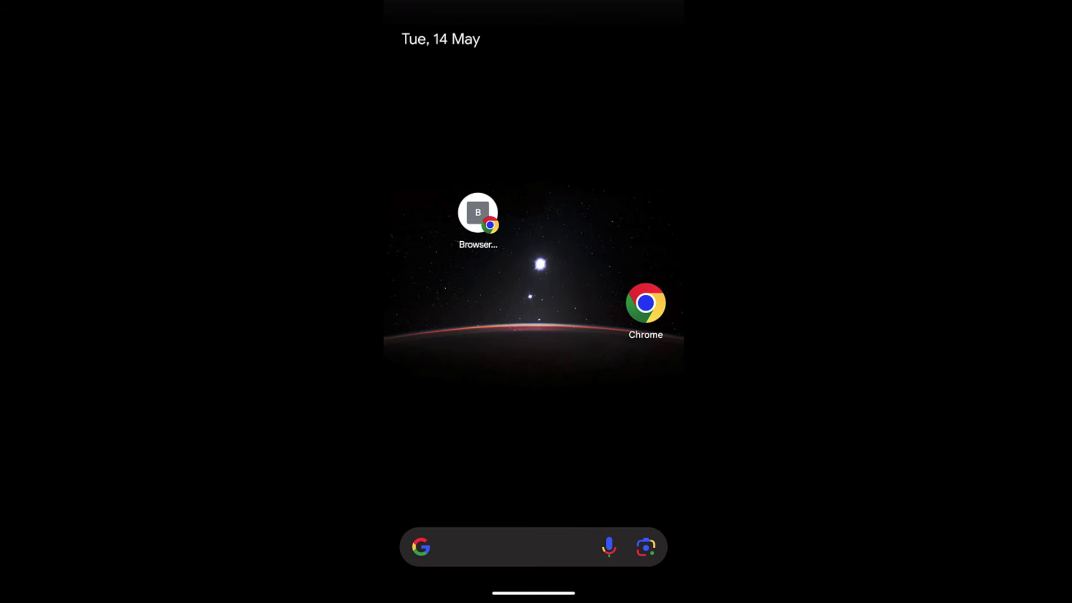
drag(549, 587, 549, 377)
drag(537, 335, 536, 84)
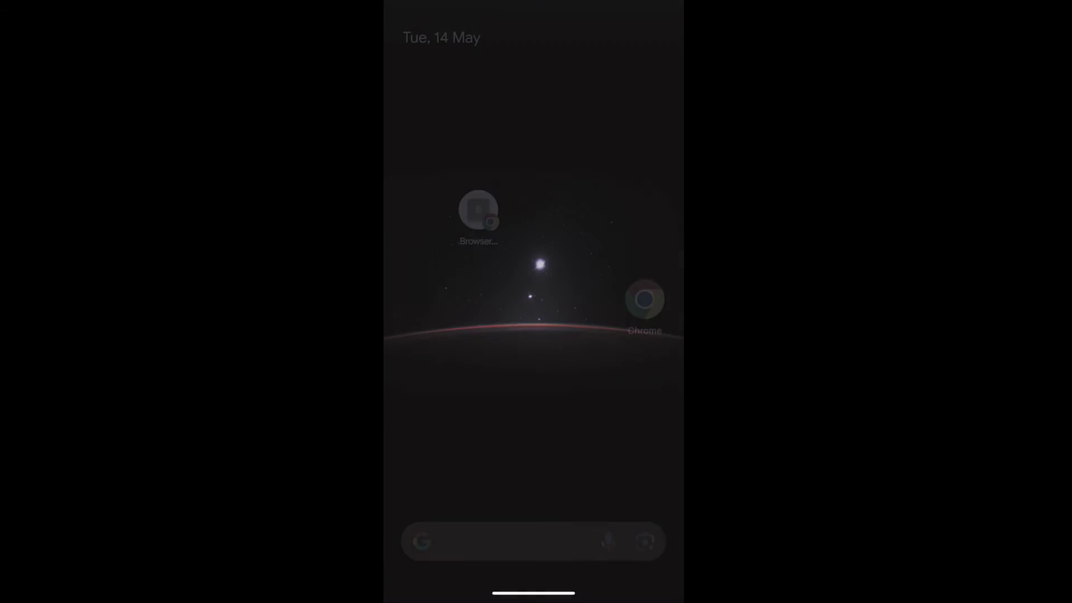
- Open browserhow.com in Chrome from the BrowserHow home screen icon
click(477, 215)
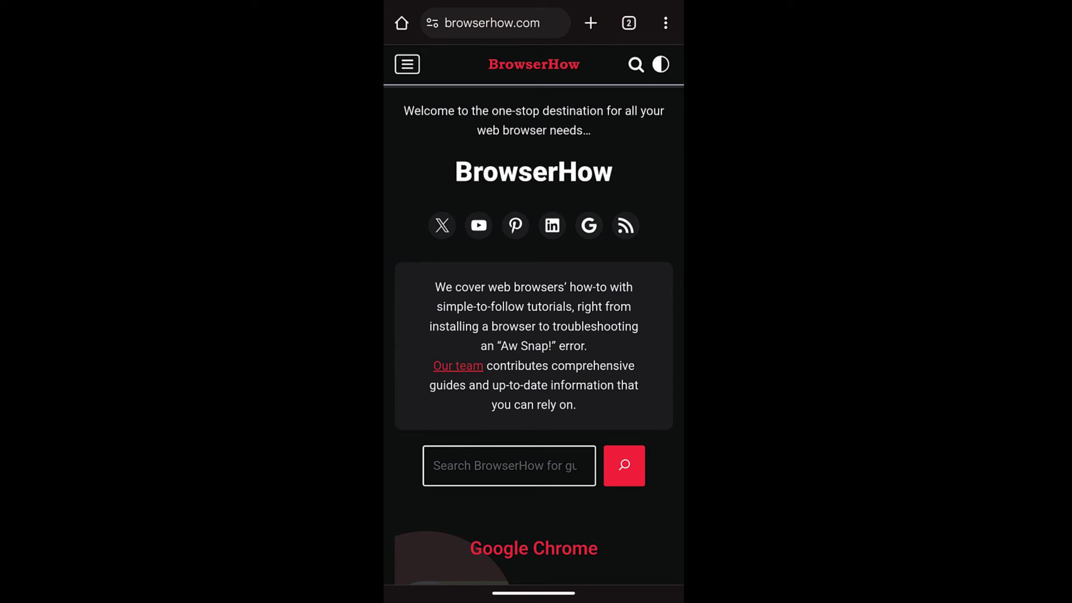
- Return home and drag the BrowserHow shortcut onto Remove at the top
key(Home)
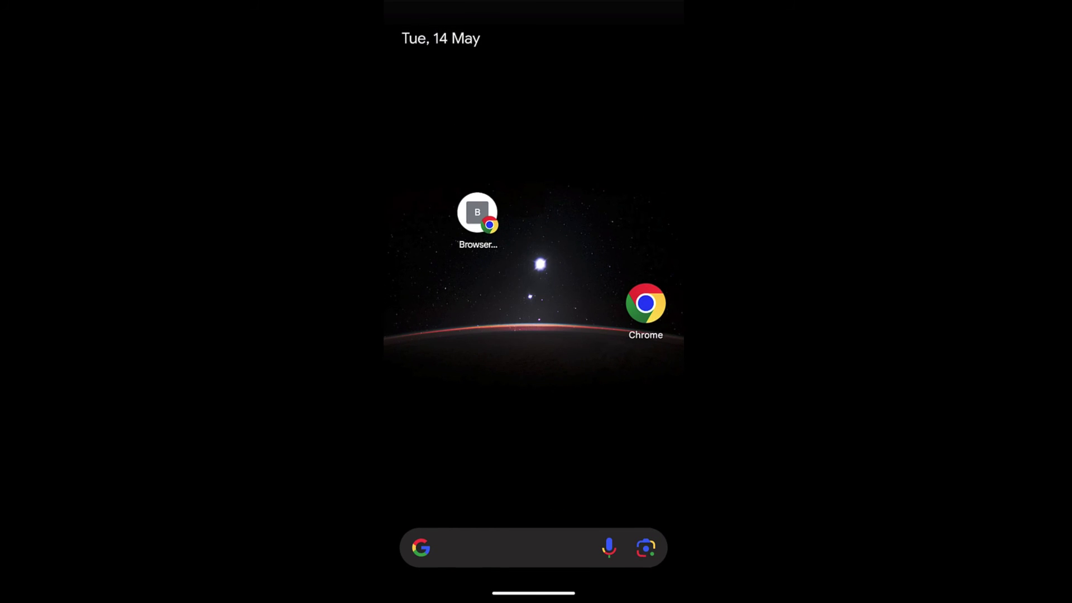
click(478, 220)
drag(478, 220, 534, 47)
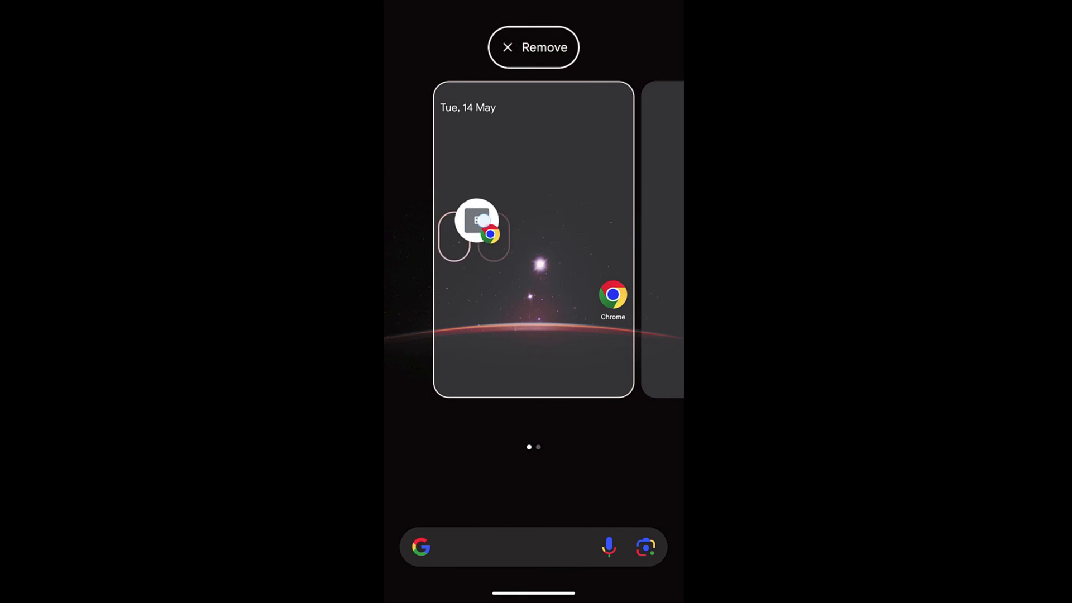